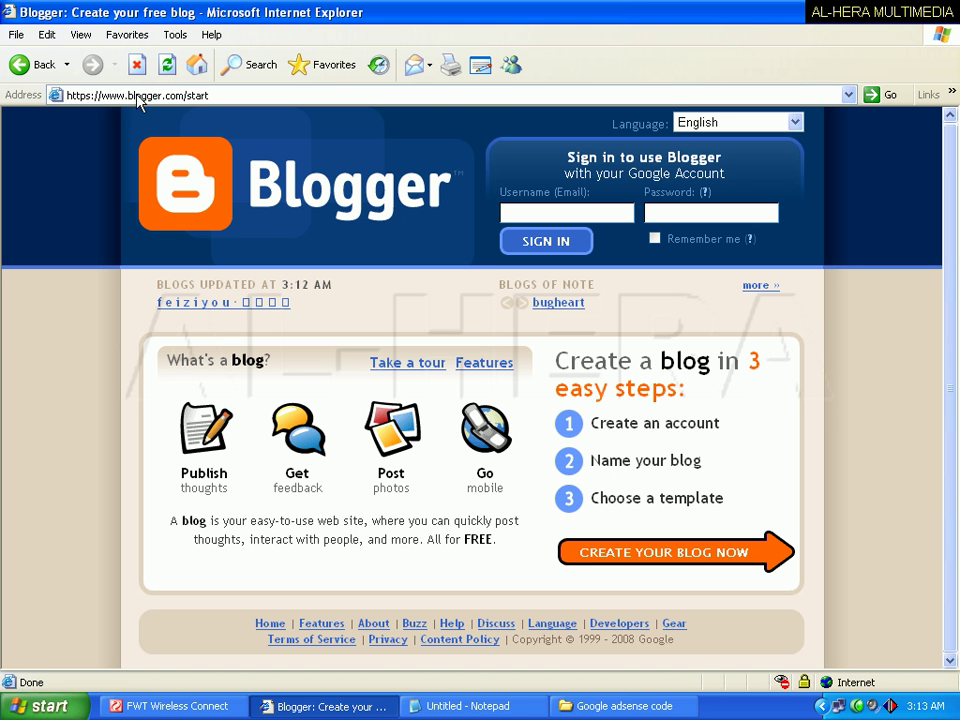
- Check the note holding the Blogger address, then start a new blog with 'Create Your Blog Now'
click(470, 708)
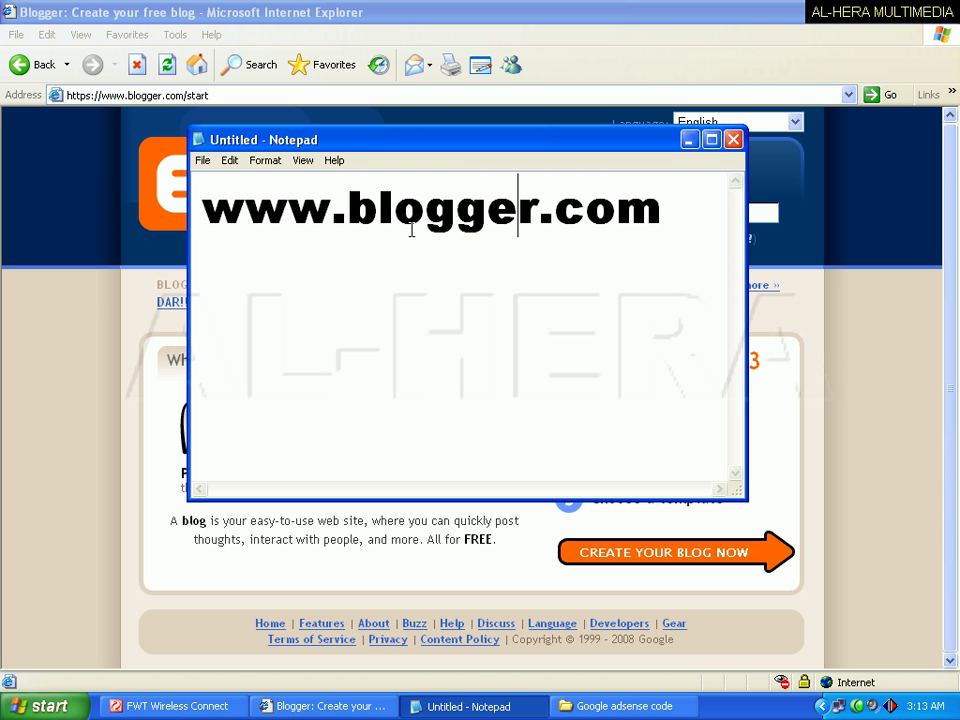
click(688, 140)
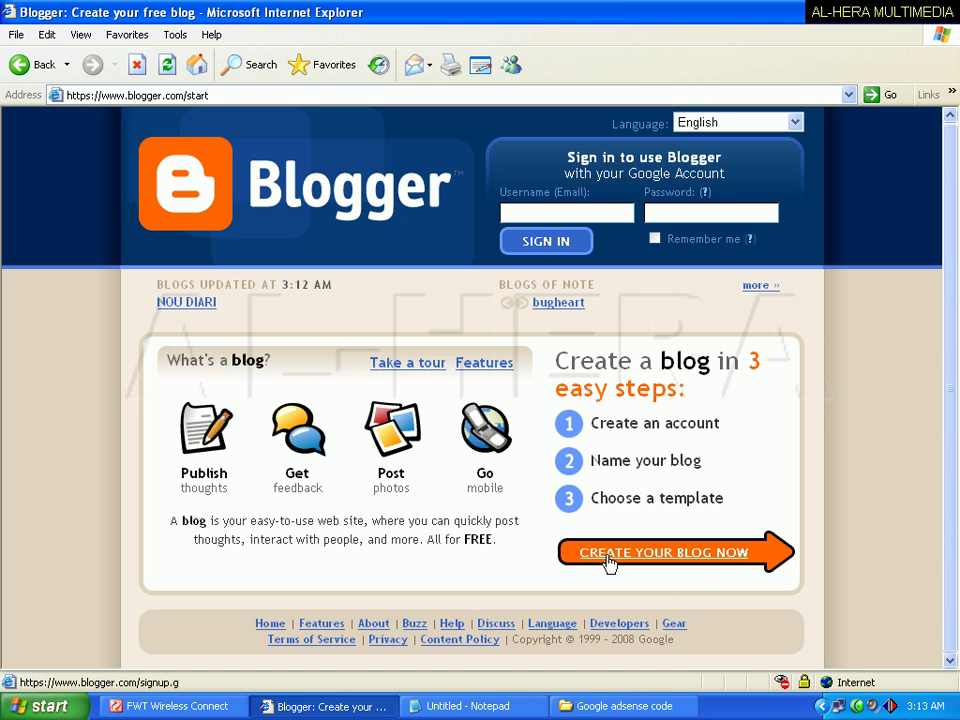
click(707, 562)
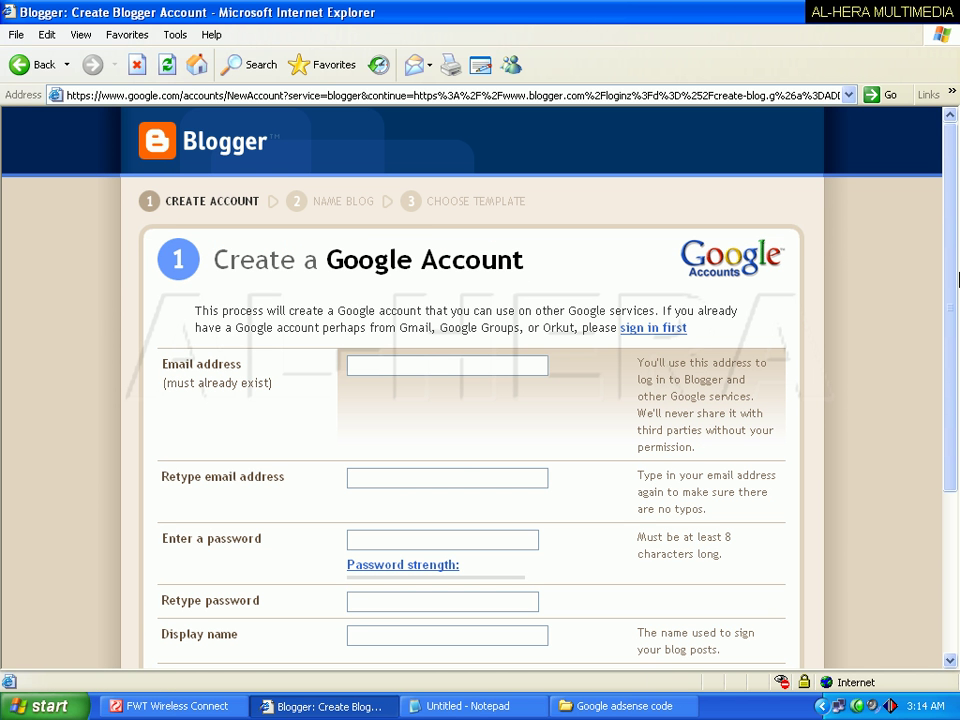
- Enter the account's Gmail address in Email address and copy it for the retype field
drag(951, 279, 953, 305)
scroll(953, 306, up, 1)
click(465, 364)
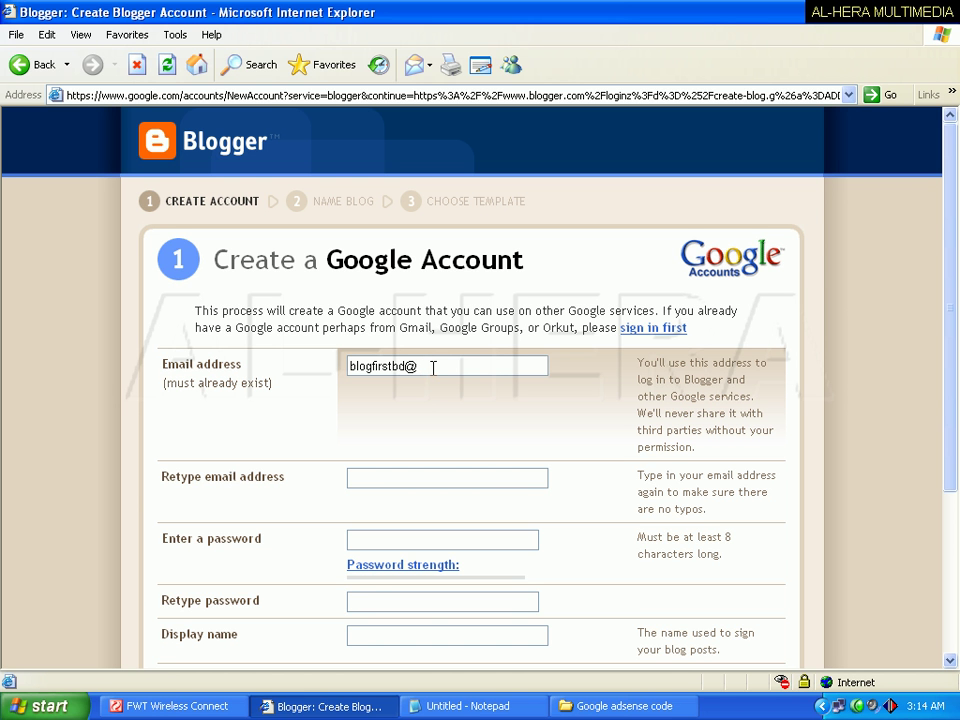
key(Tab)
drag(472, 367, 338, 366)
key(ctrl+c)
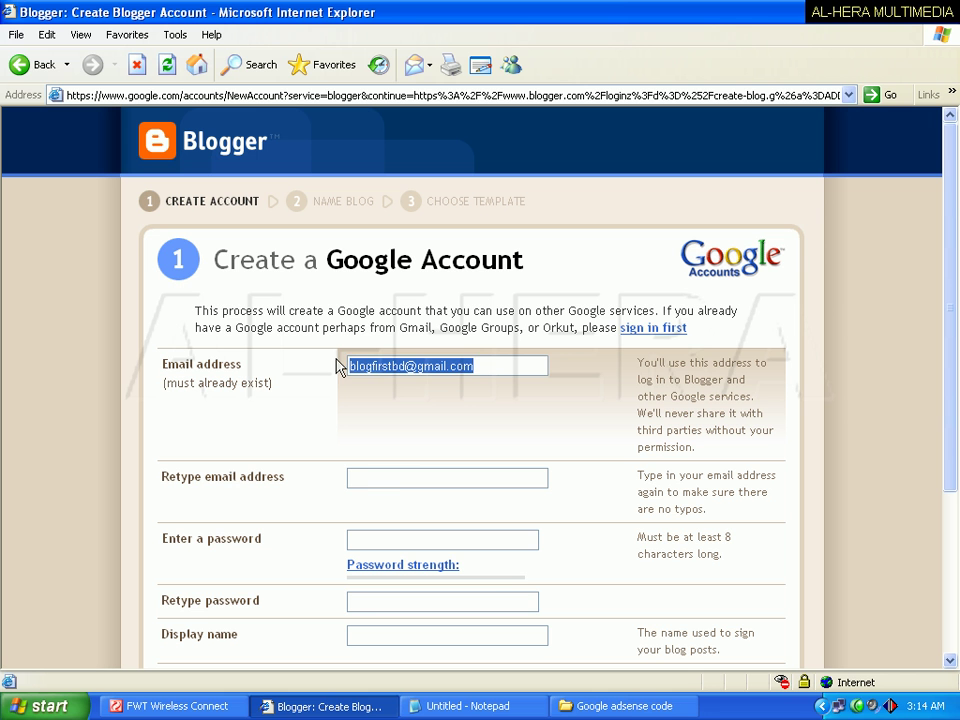
click(399, 473)
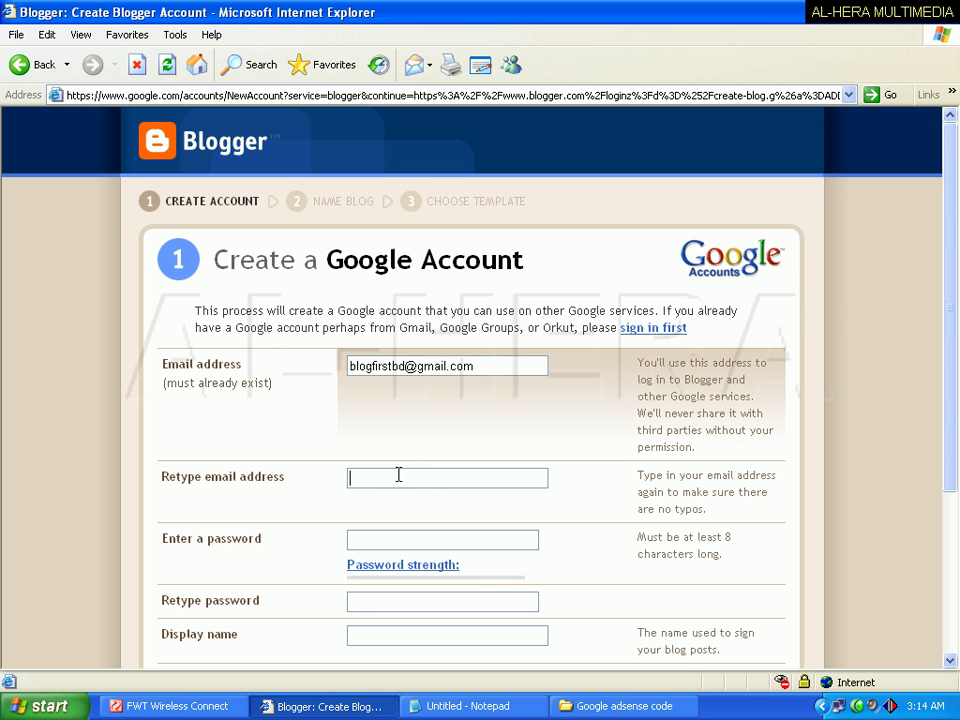
- Paste the e-mail into Retype email and enter the account password in both password fields
key(ctrl+v)
text(•••)
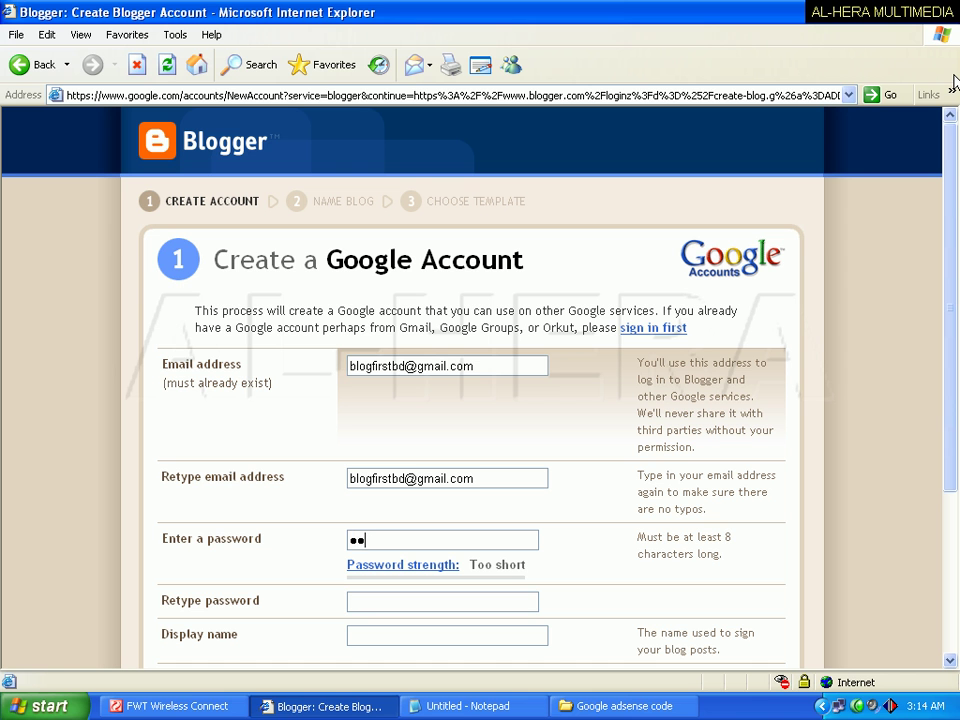
text(•••••••••)
click(465, 603)
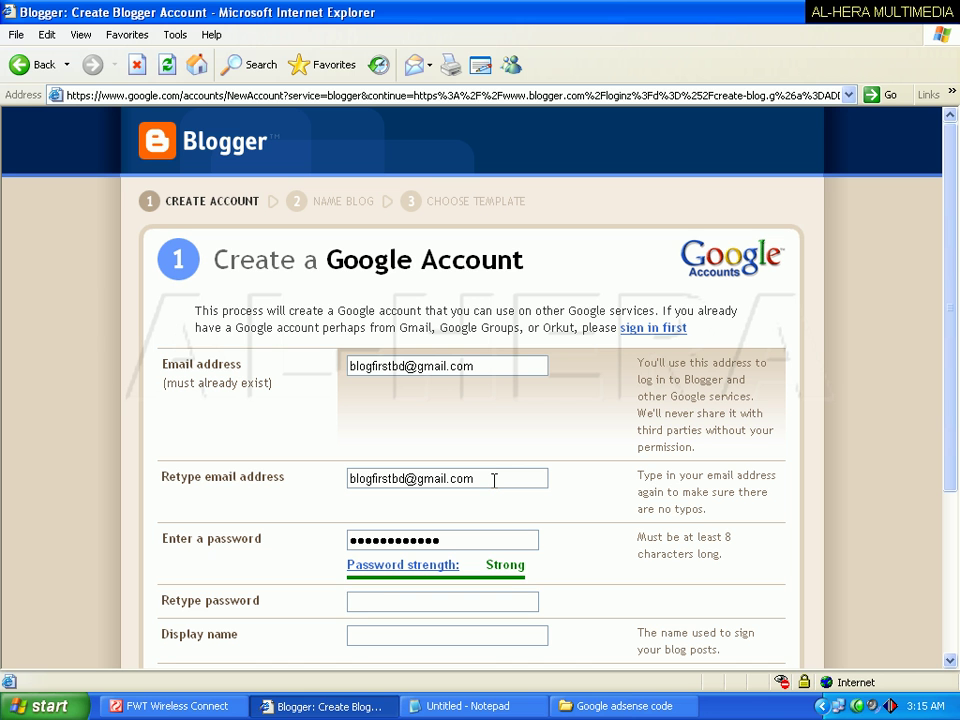
drag(951, 334, 947, 408)
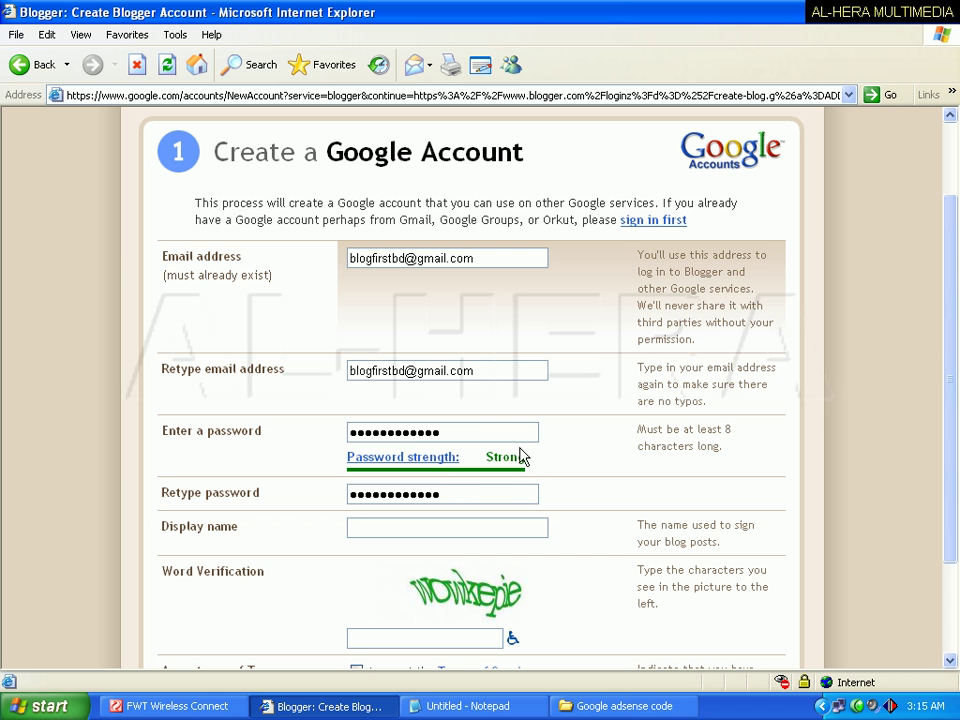
- Enter the display name on the signup form
click(378, 530)
drag(958, 385, 953, 481)
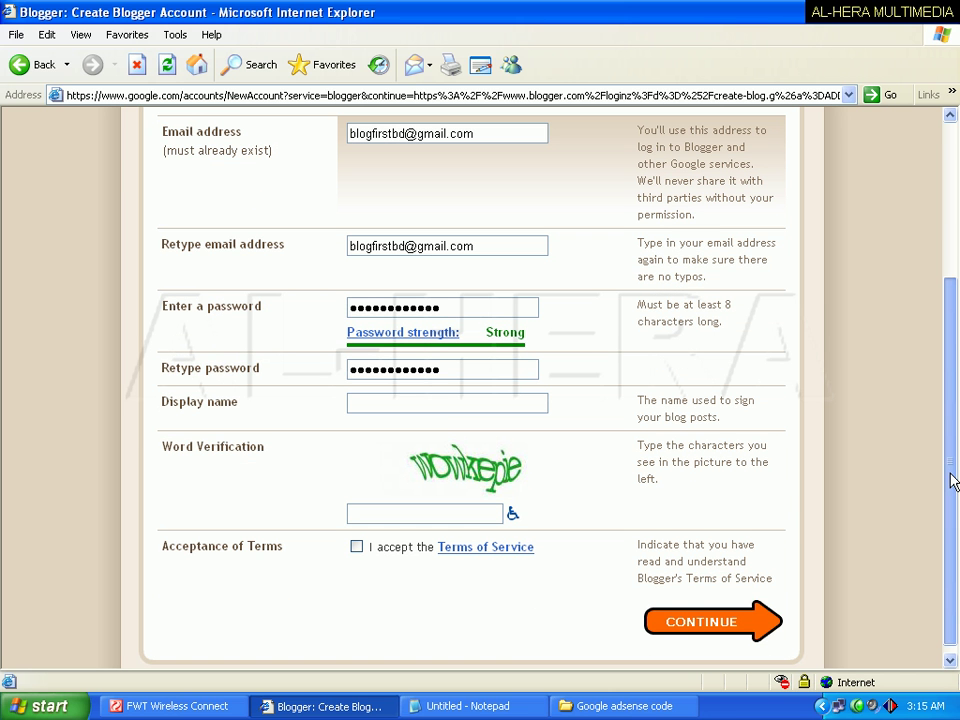
click(437, 404)
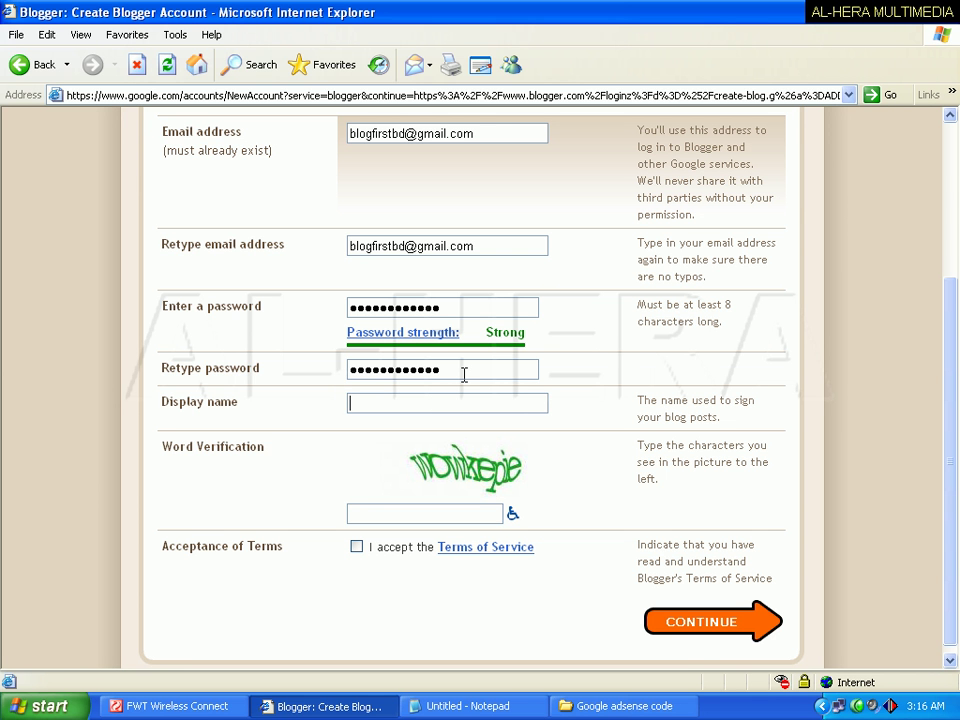
text(helloblogger)
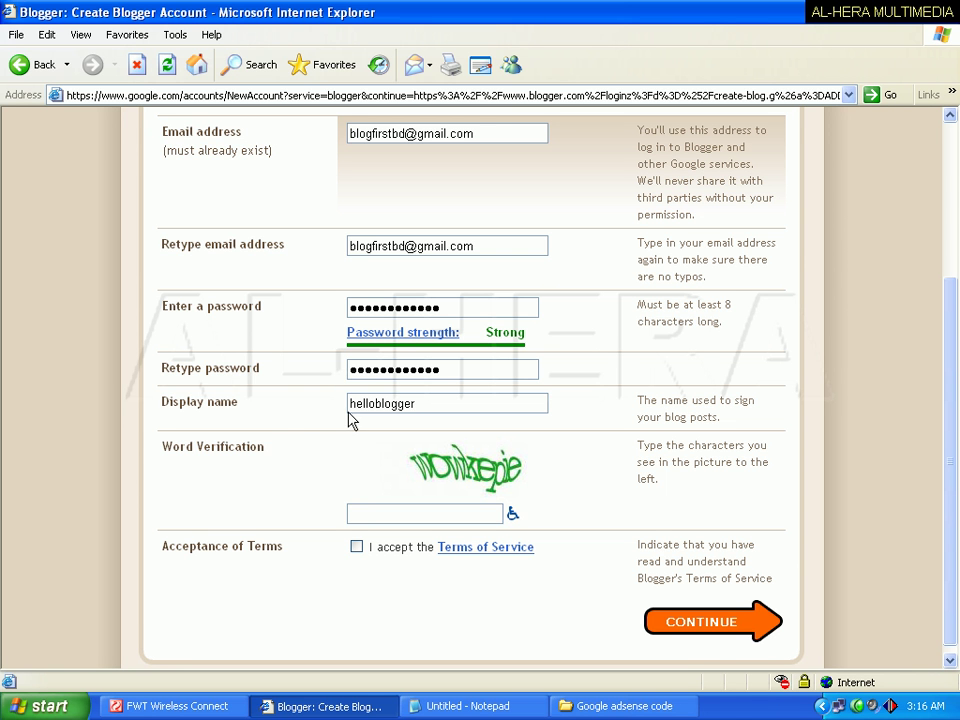
- Type the word-verification characters, accept the Terms of Service, and submit the form
click(372, 512)
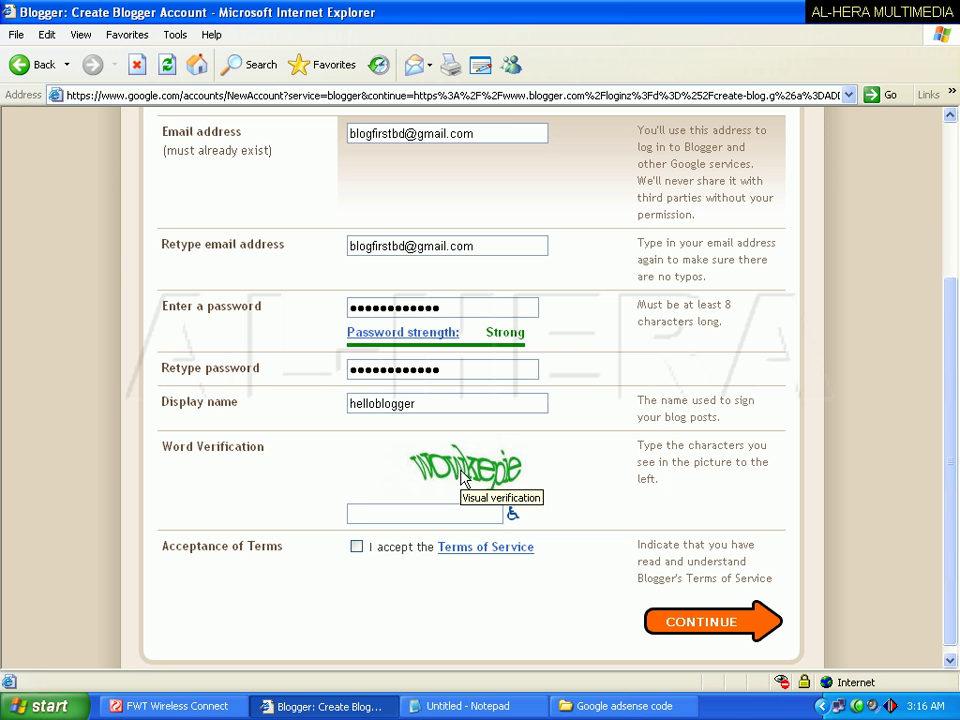
text(w)
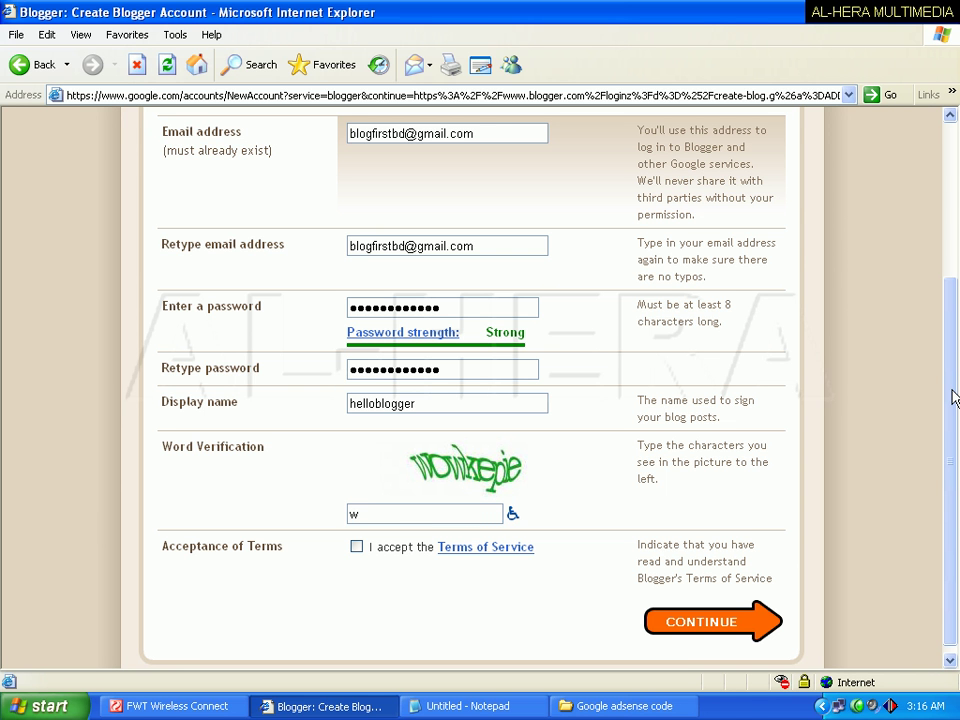
text(owkepie)
click(356, 548)
click(714, 630)
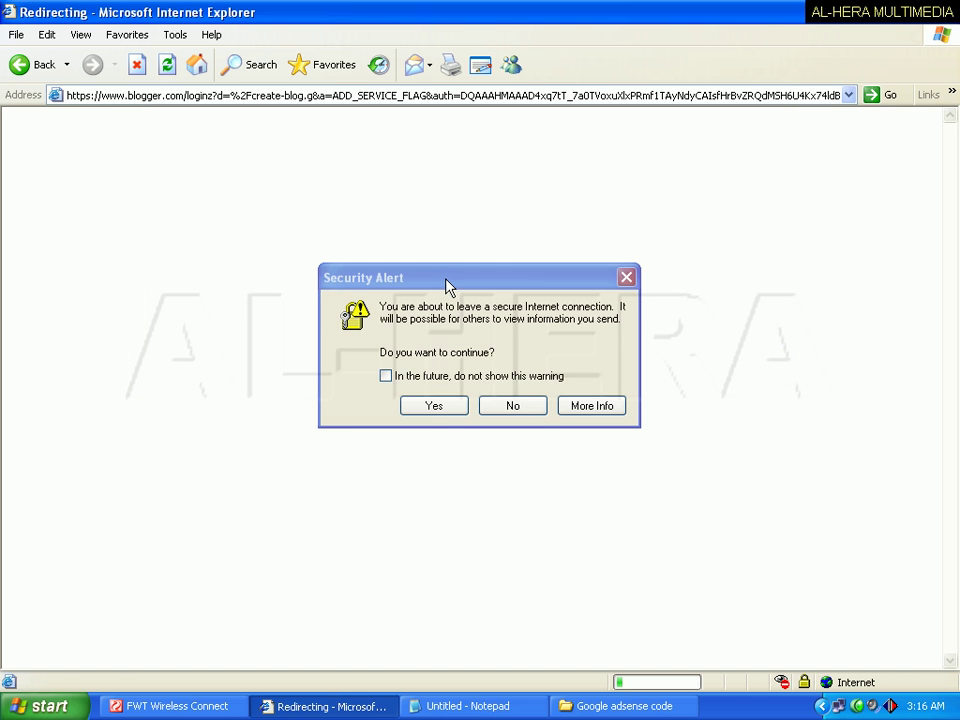
- Leave the secure connection and title the blog 'My first blog'
click(444, 410)
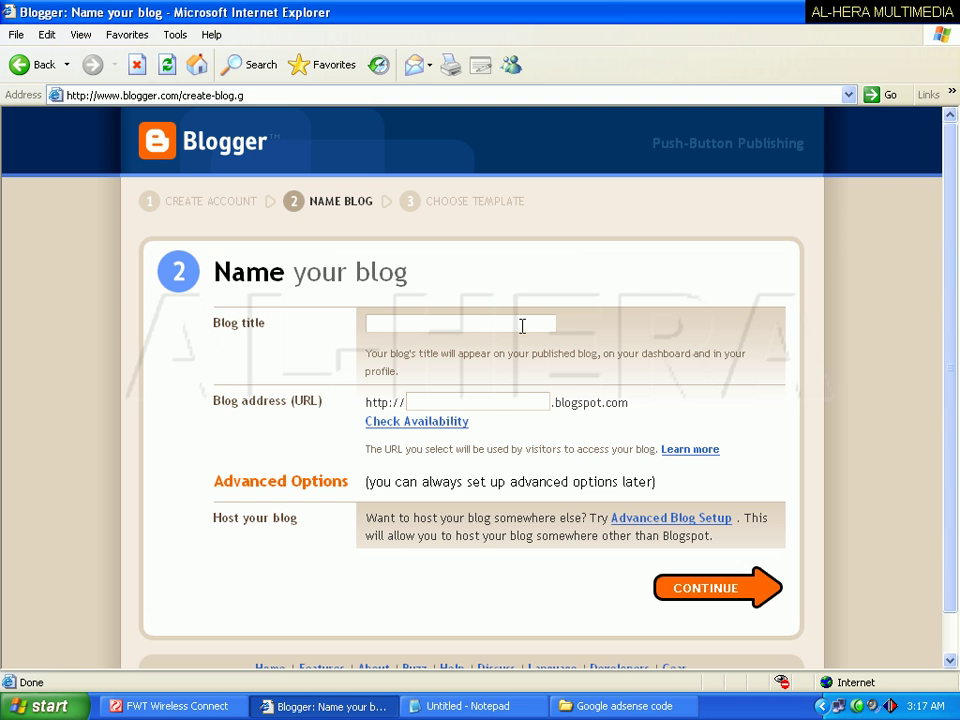
click(521, 326)
scroll(953, 293, down, 1)
scroll(953, 293, up, 1)
click(390, 324)
text(My first b)
text(log)
- Enter 'hellobloger' as the blog address and check its availability
click(474, 402)
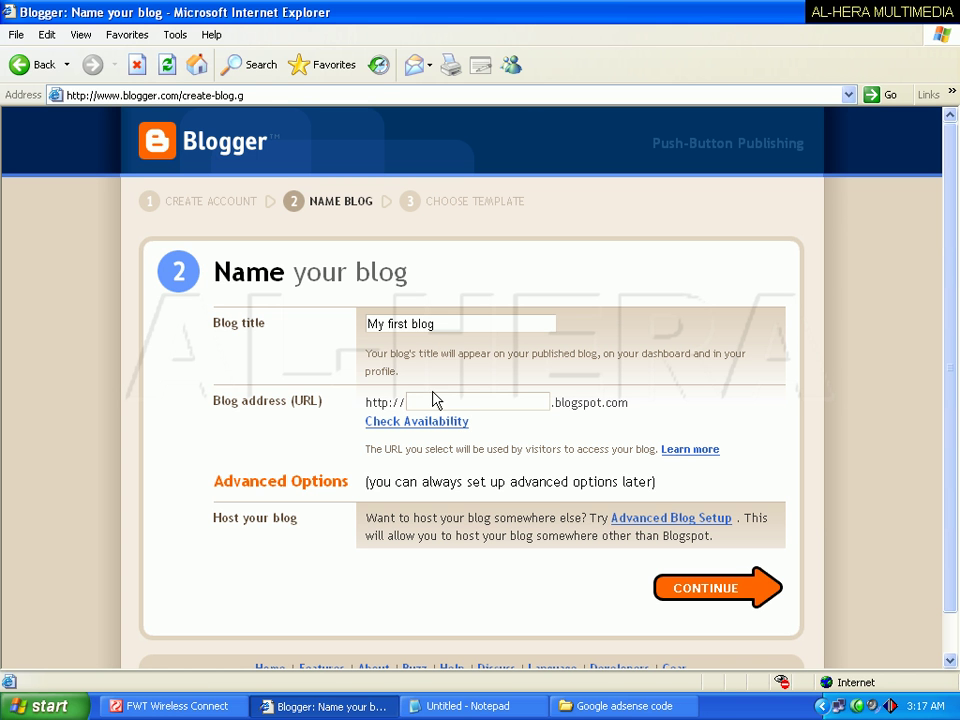
click(547, 400)
text(er)
click(418, 423)
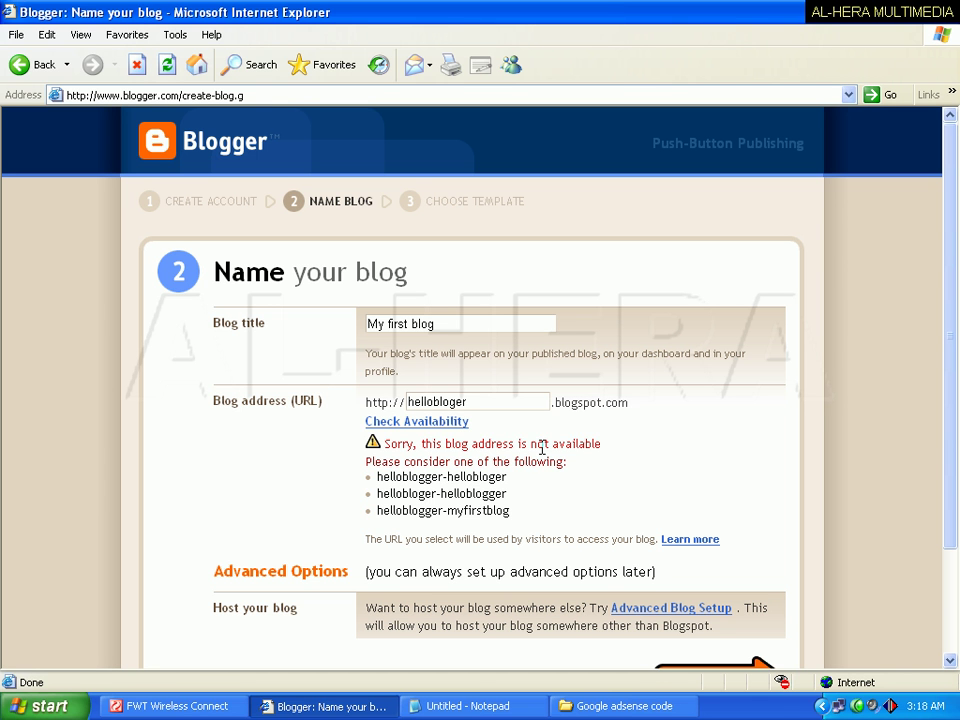
click(476, 403)
- Insert the missing 'g' to make hellobloggerbd, confirm it is available, and select the address
click(454, 400)
text(gerbd)
click(418, 424)
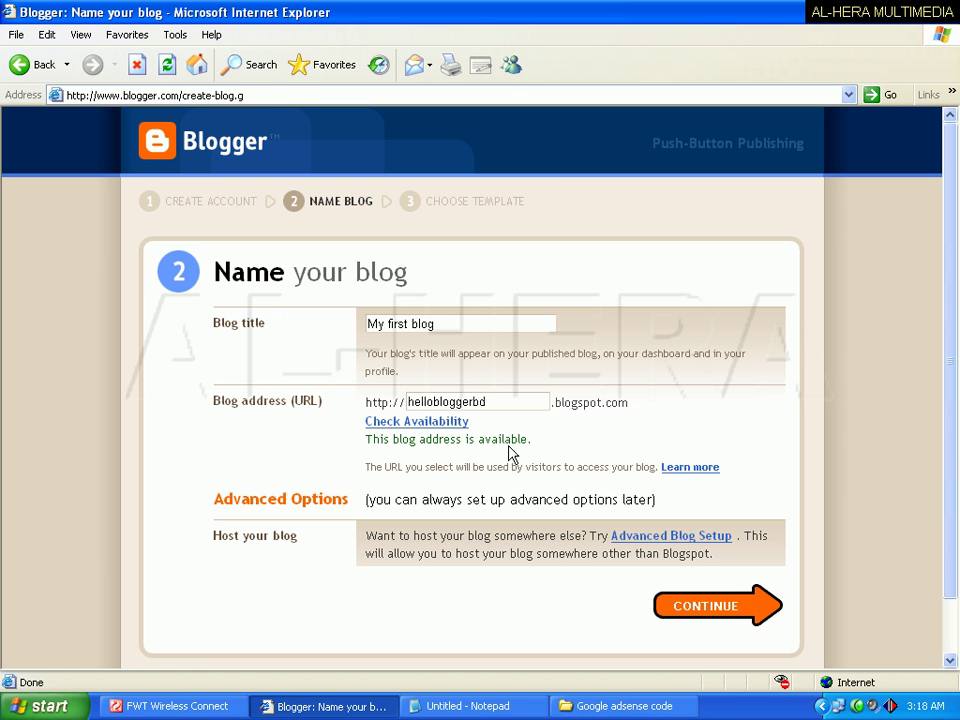
click(487, 413)
drag(517, 402, 398, 402)
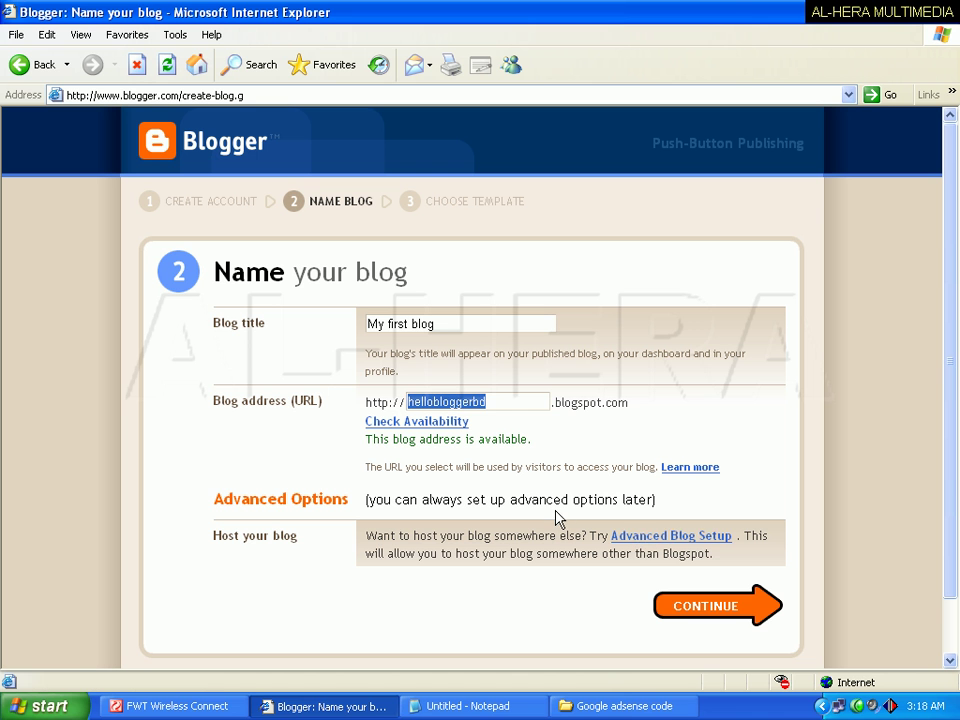
- Submit the title and address, pick the Sand Dollar template, and create the blog
click(707, 616)
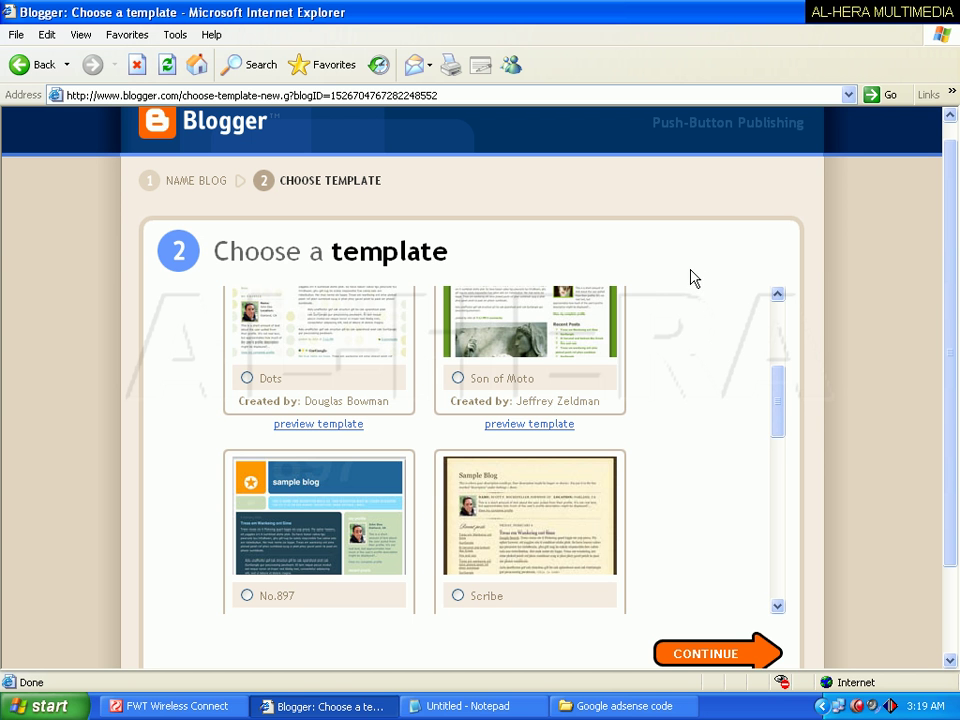
drag(781, 413, 776, 557)
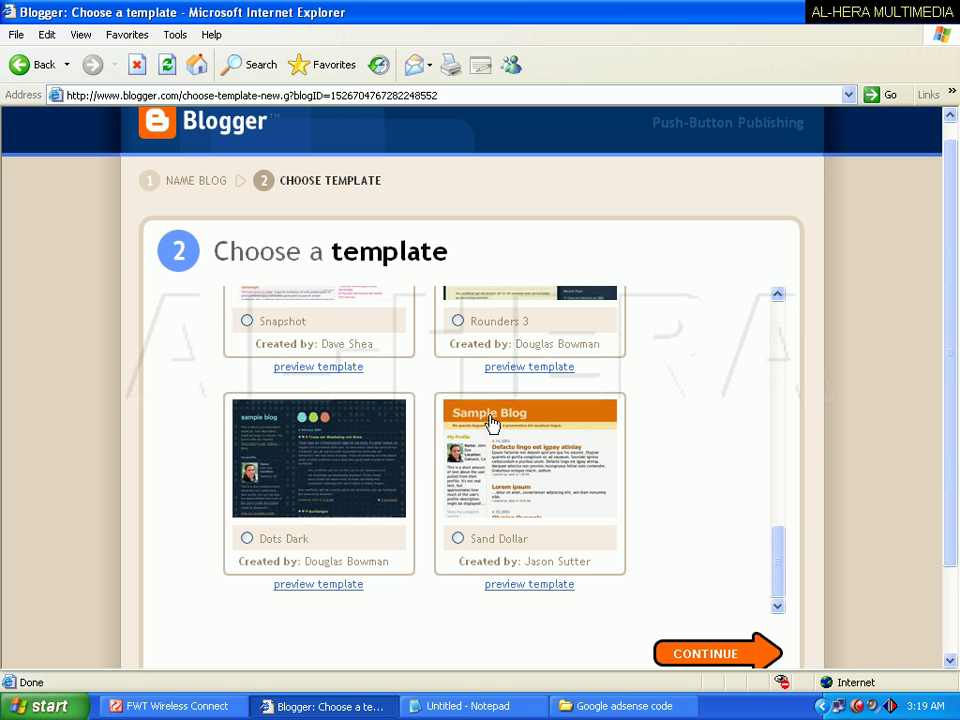
click(518, 433)
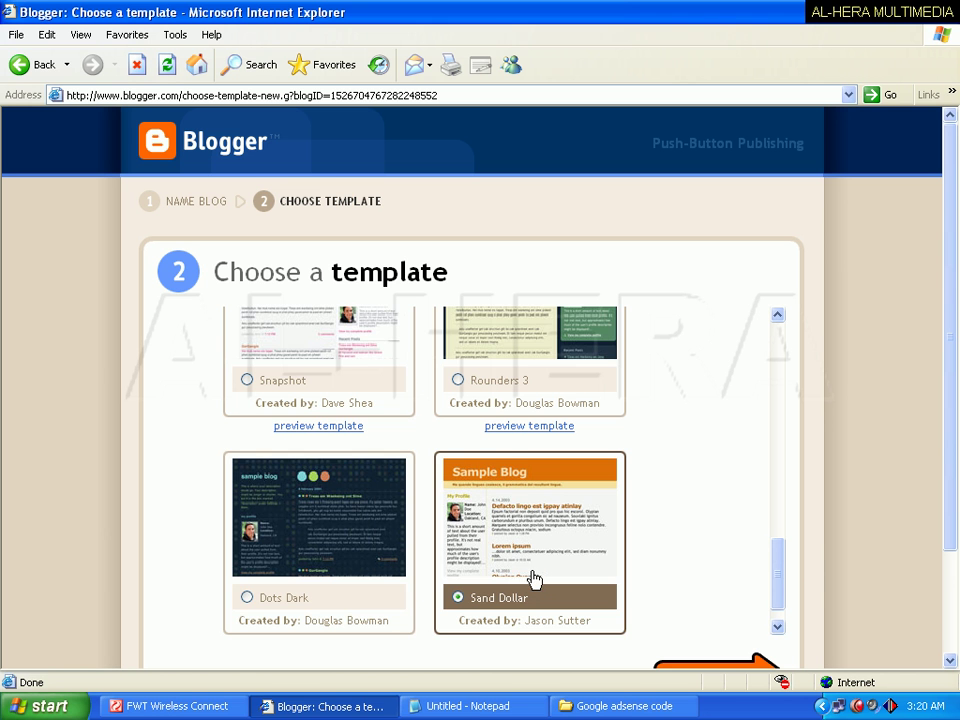
drag(782, 559, 782, 596)
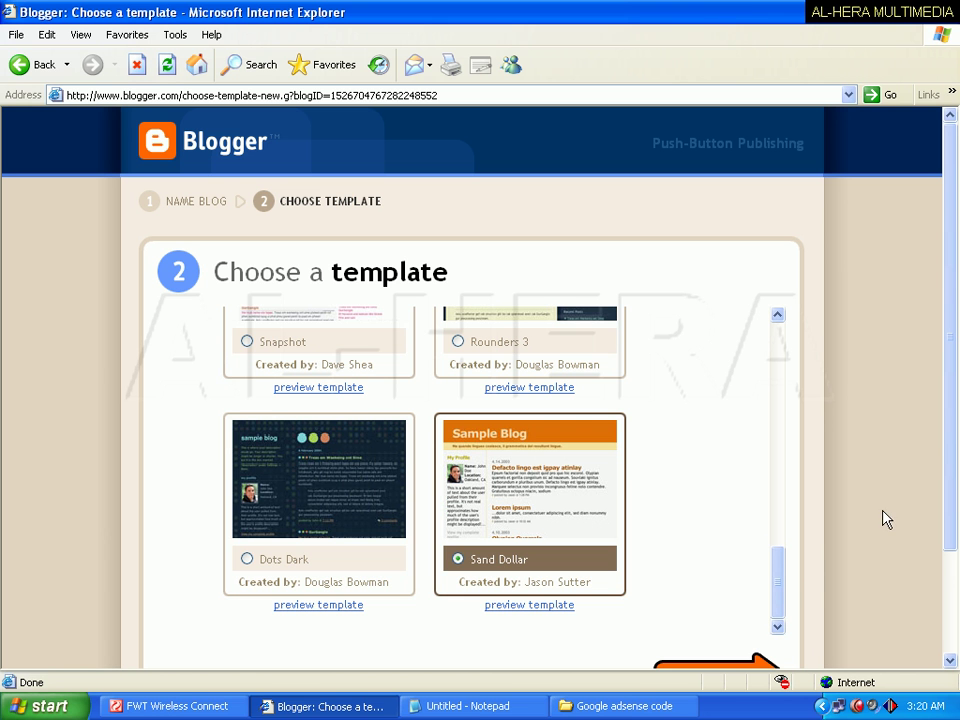
drag(954, 414, 953, 495)
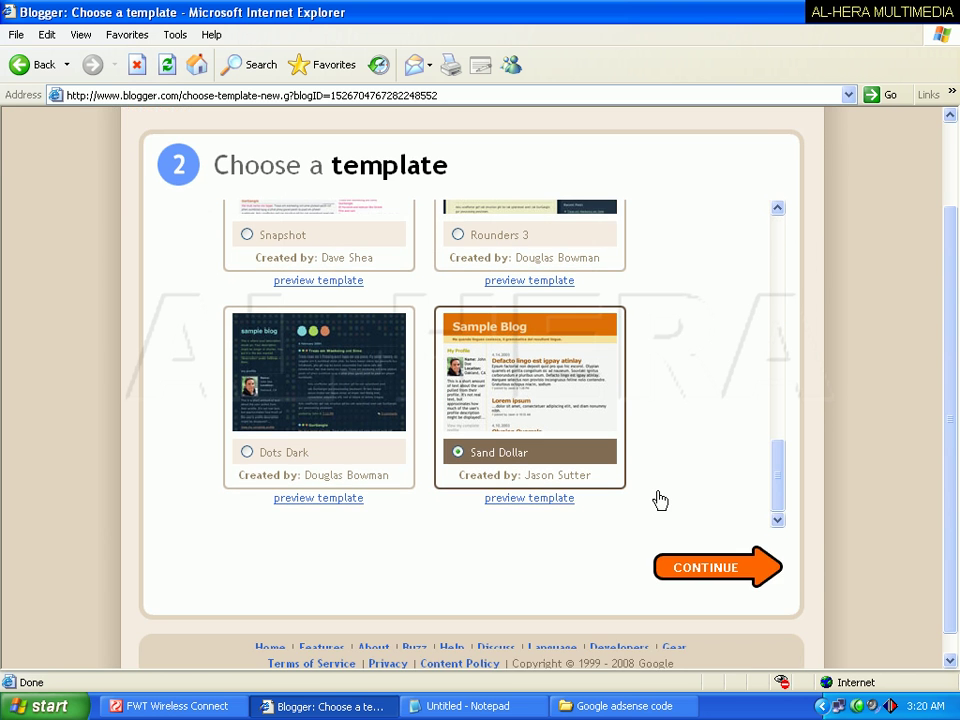
click(703, 574)
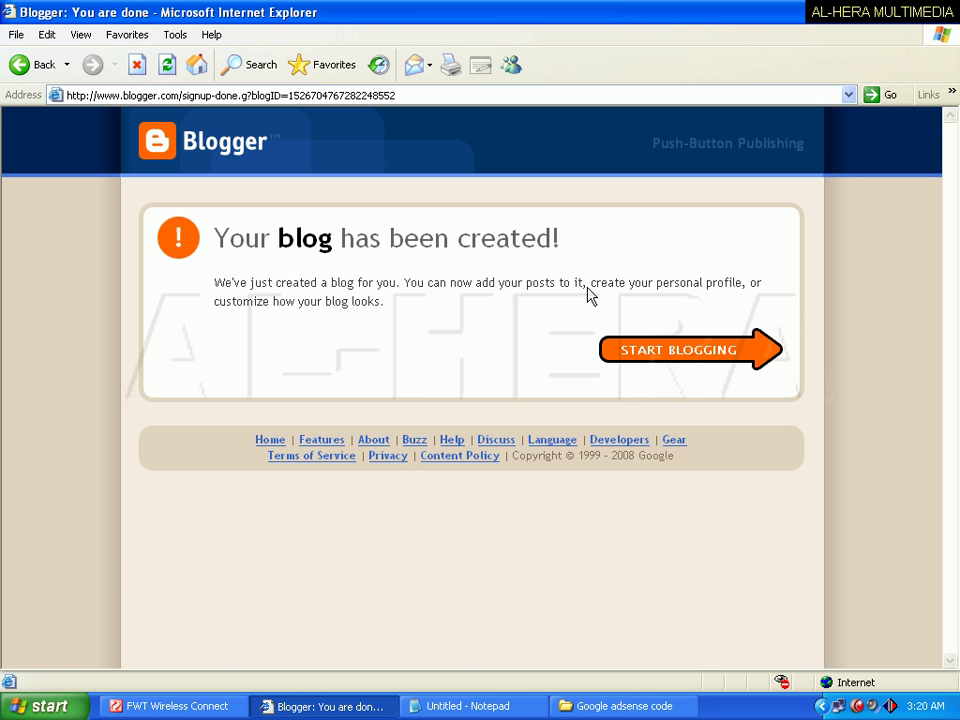
- Choose START BLOGGING on the blog-created confirmation page
click(690, 358)
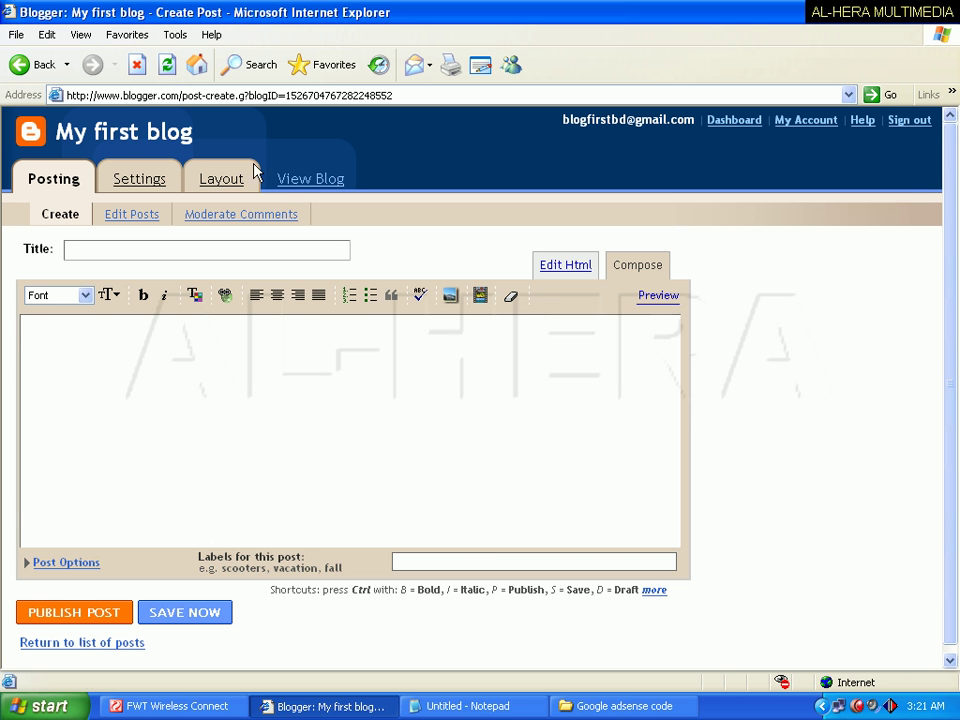
- Open the live blog via View Blog and highlight its hellobloggerbd.blogspot.com address
click(315, 190)
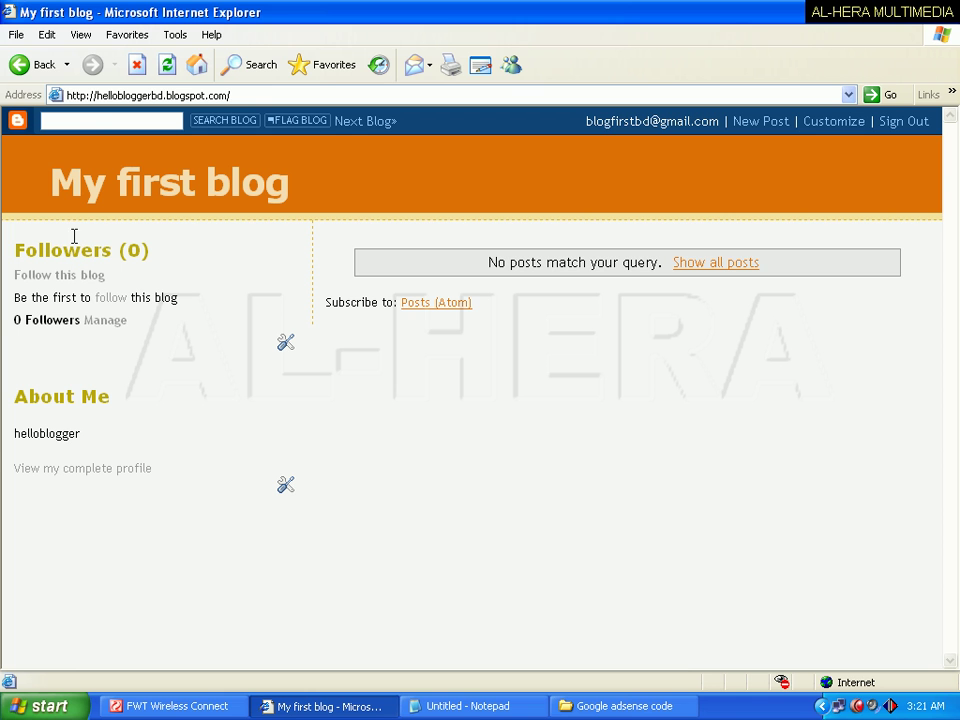
click(133, 96)
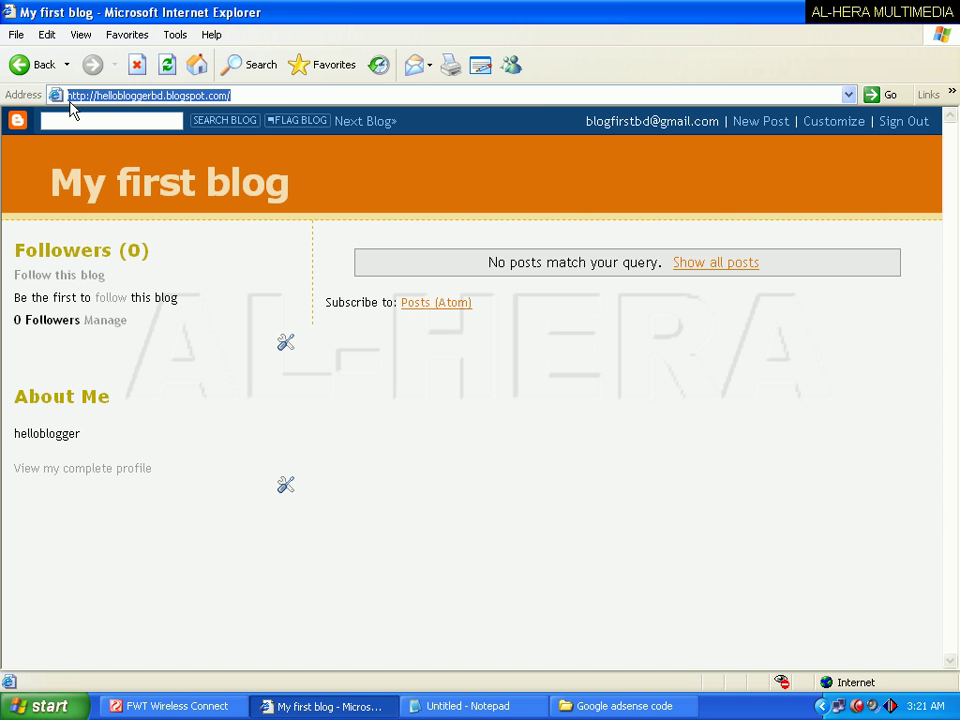
click(231, 96)
drag(231, 96, 124, 96)
click(275, 96)
mouse_move(275, 96)
mouse_down()
mouse_move(66, 96)
mouse_move(281, 96)
mouse_up()
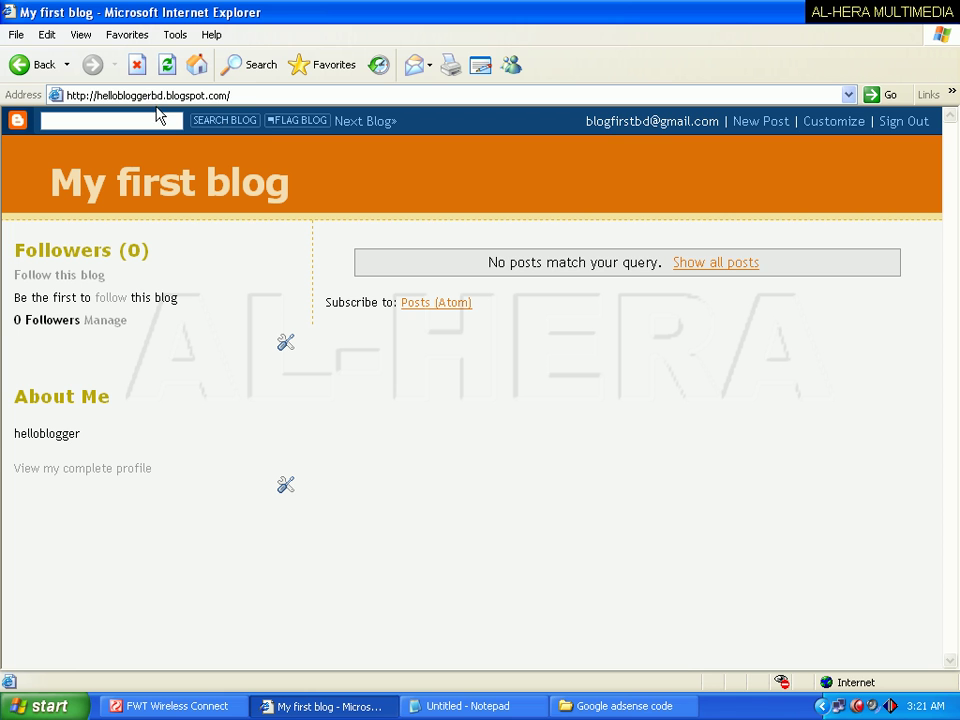
click(252, 95)
click(280, 96)
drag(270, 94, 60, 94)
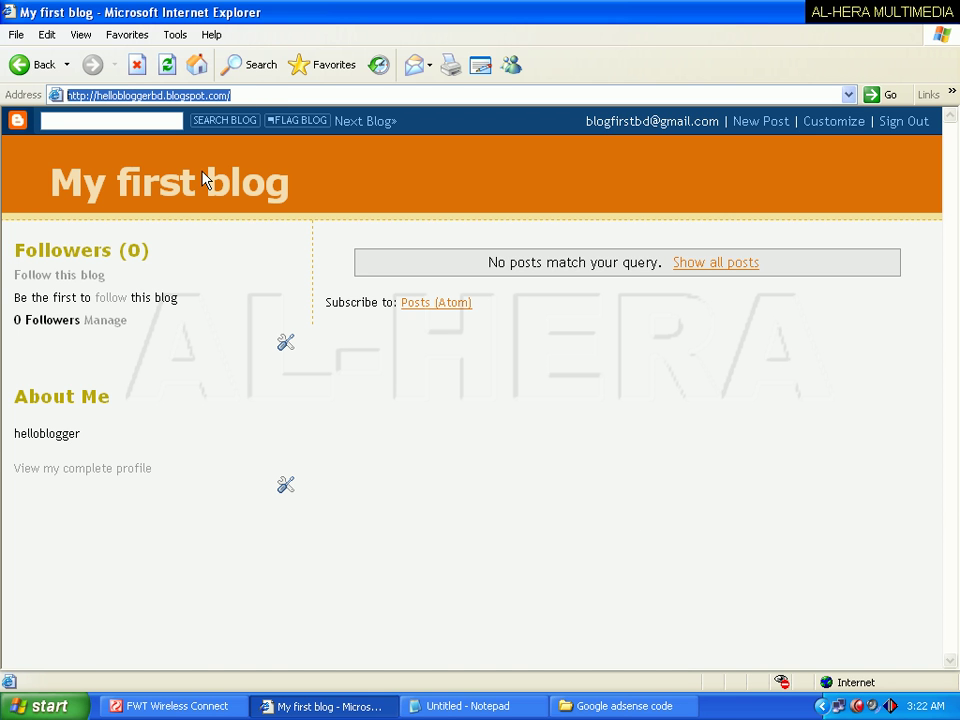
click(176, 96)
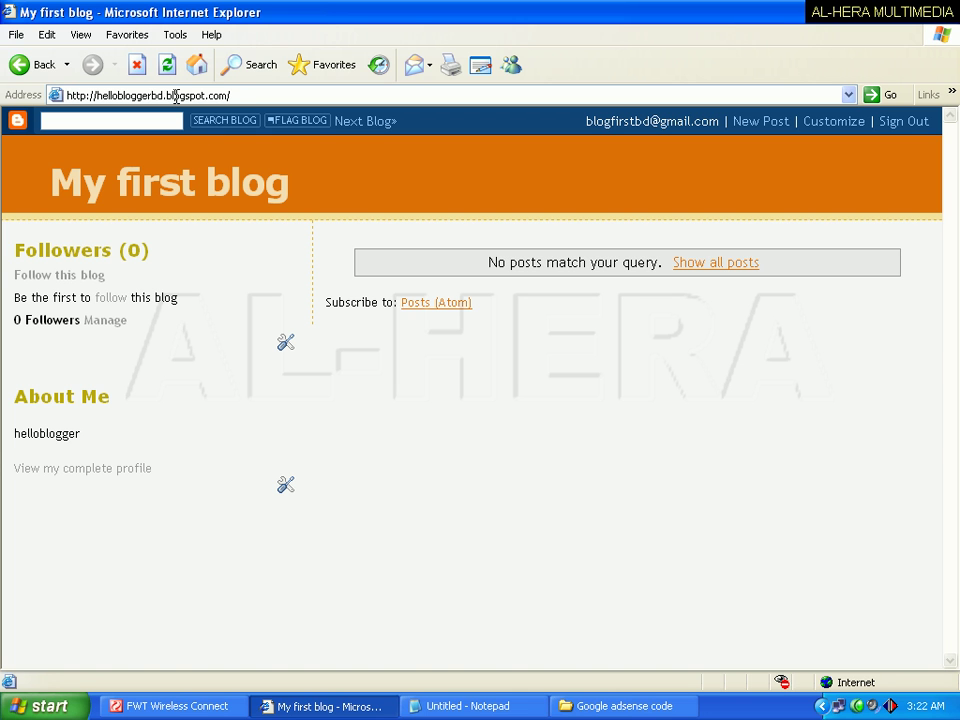
drag(229, 94, 60, 94)
click(232, 95)
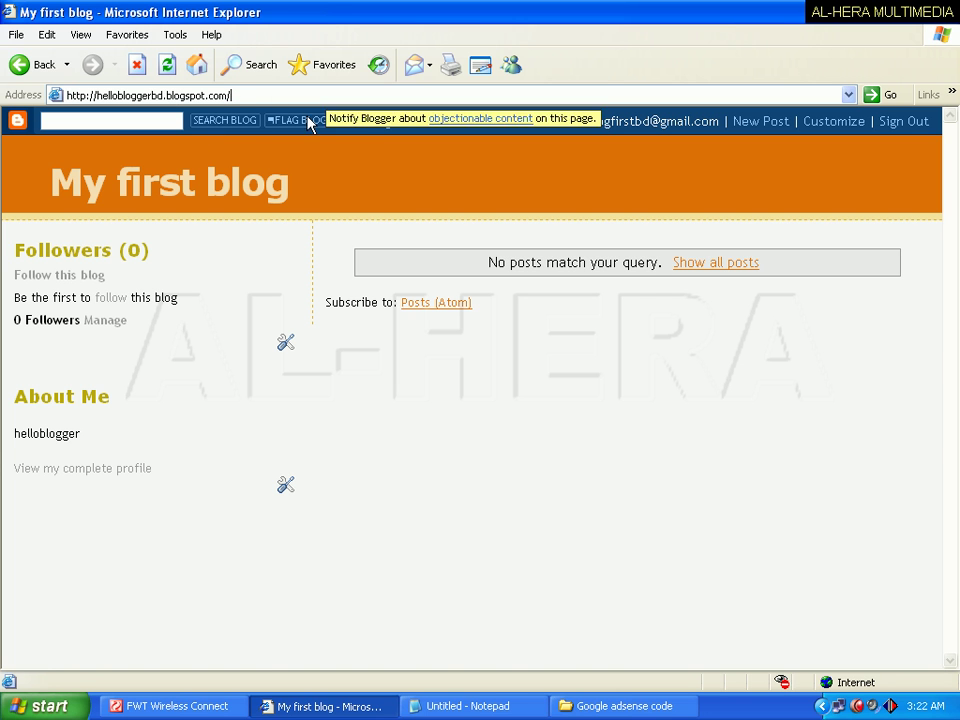